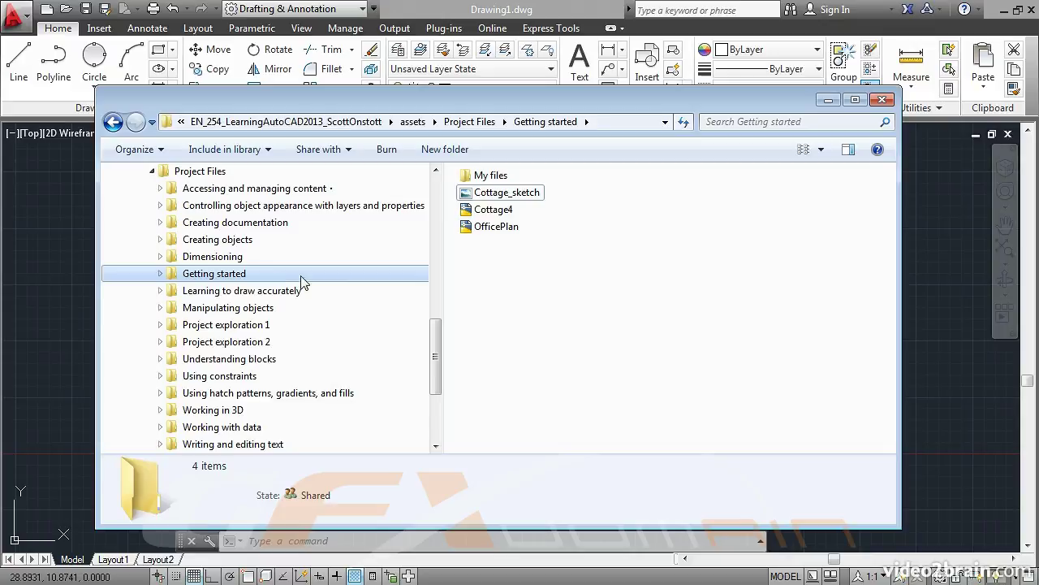
Open the Cottage_sketch image in Windows Photo Viewer and examine the hatched wall beside the pocket door at pixel level.
double_click(534, 196)
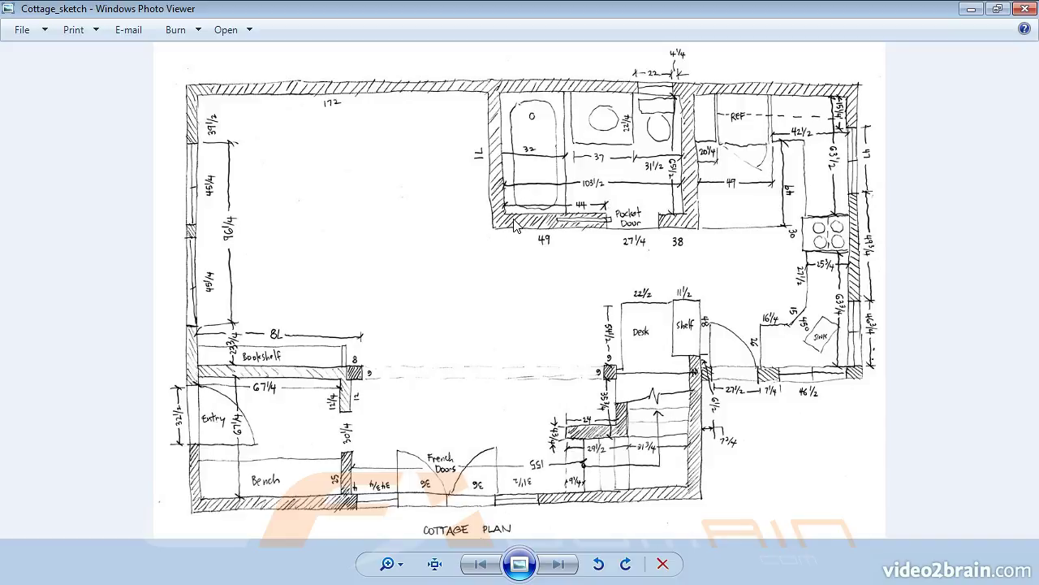
scroll(513, 226, up, 5)
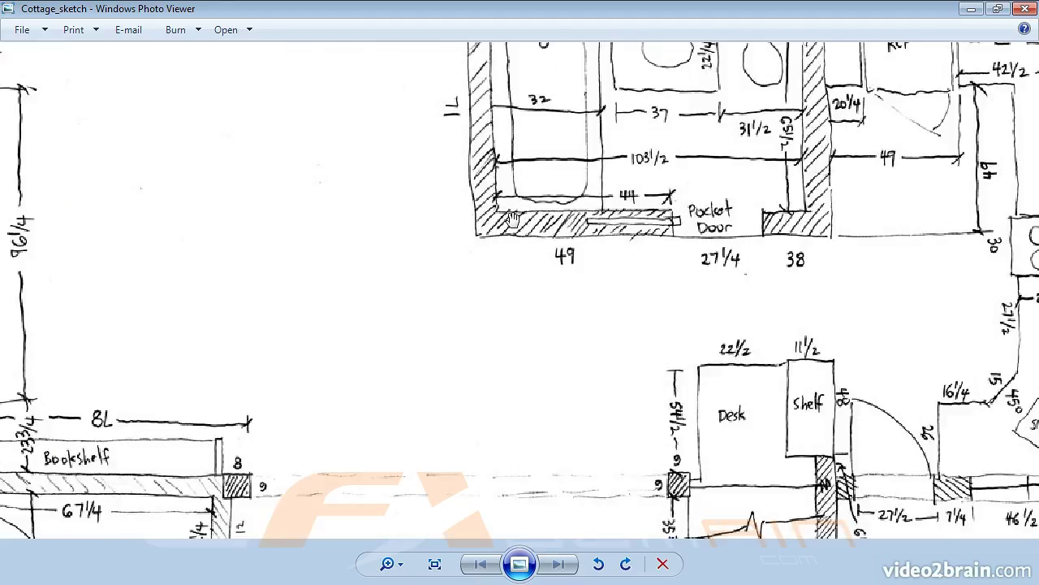
scroll(513, 217, up, 2)
scroll(513, 217, up, 3)
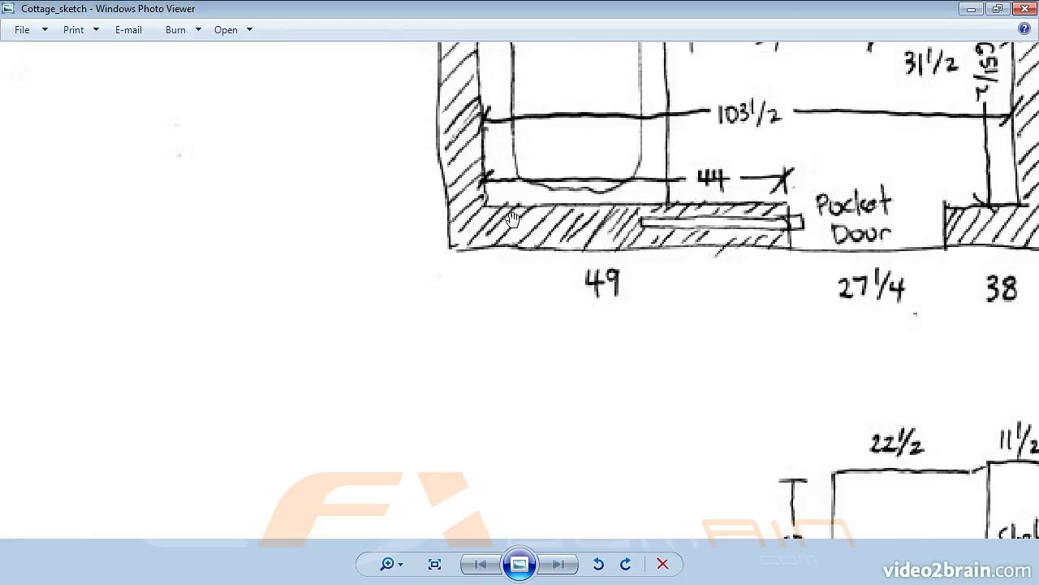
drag(517, 226, 426, 265)
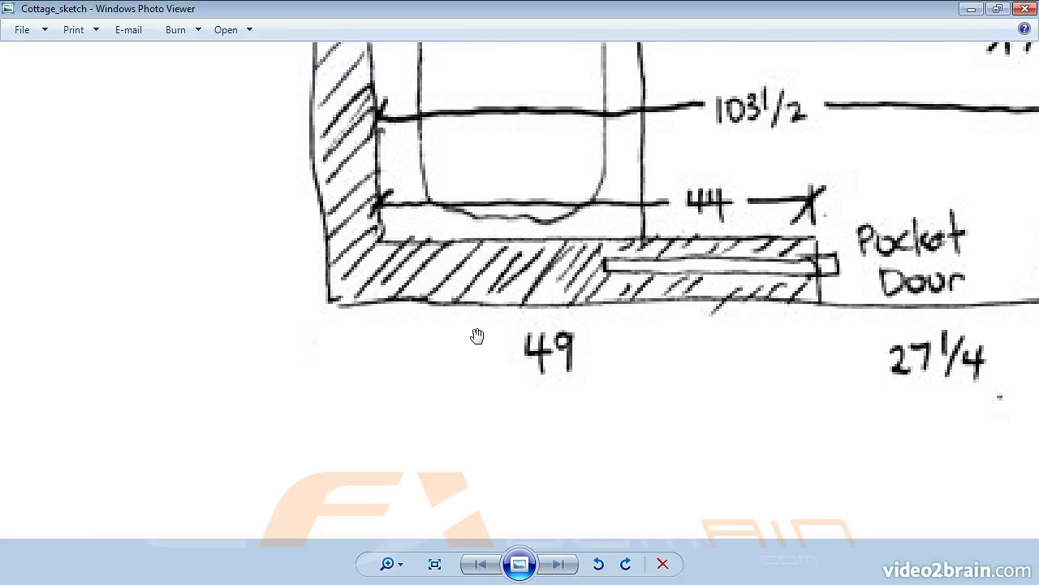
scroll(477, 336, up, 1)
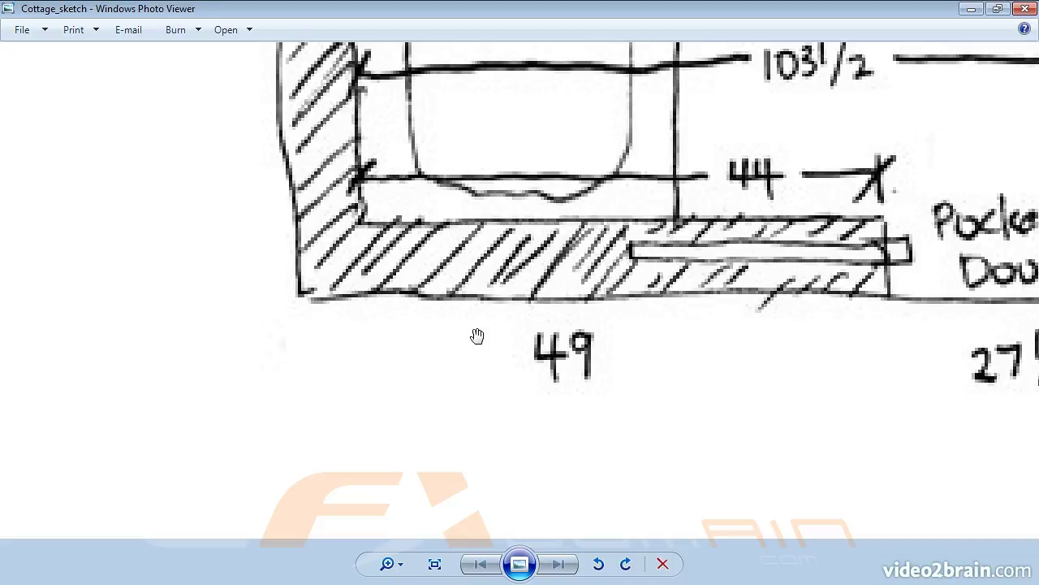
scroll(476, 335, up, 1)
scroll(476, 336, up, 1)
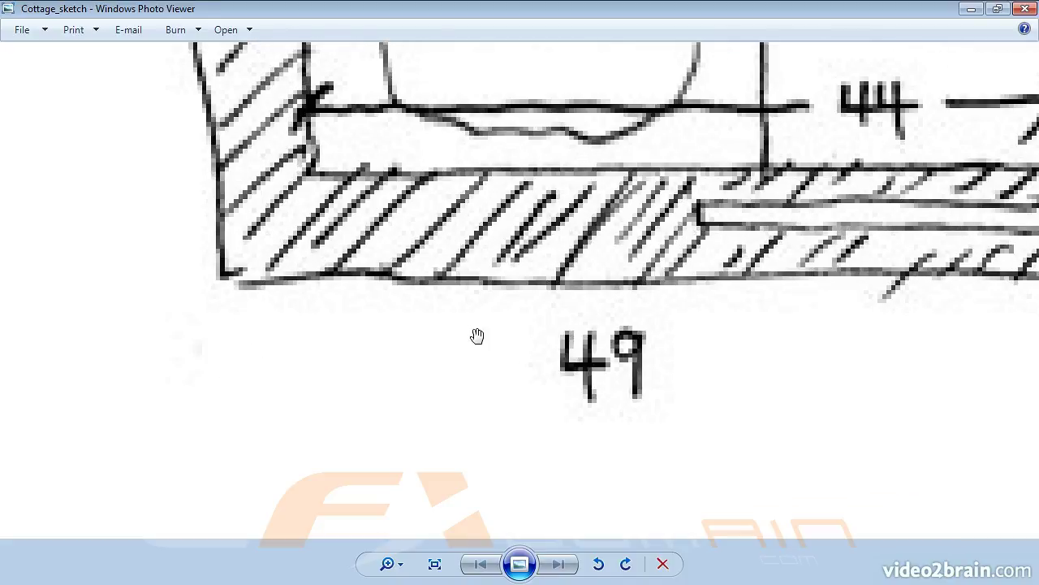
scroll(477, 336, up, 1)
scroll(476, 335, up, 1)
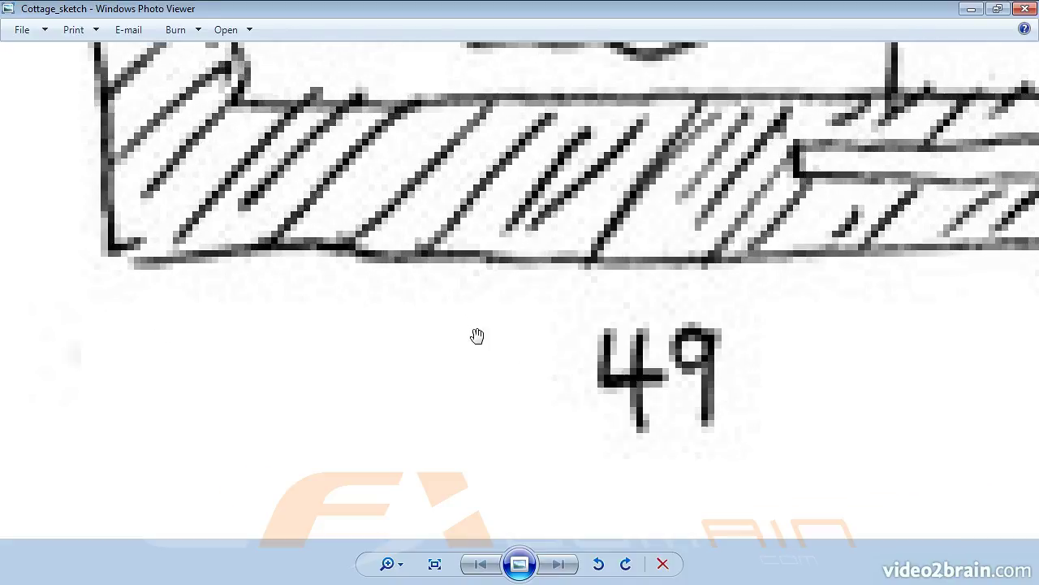
drag(457, 285, 464, 322)
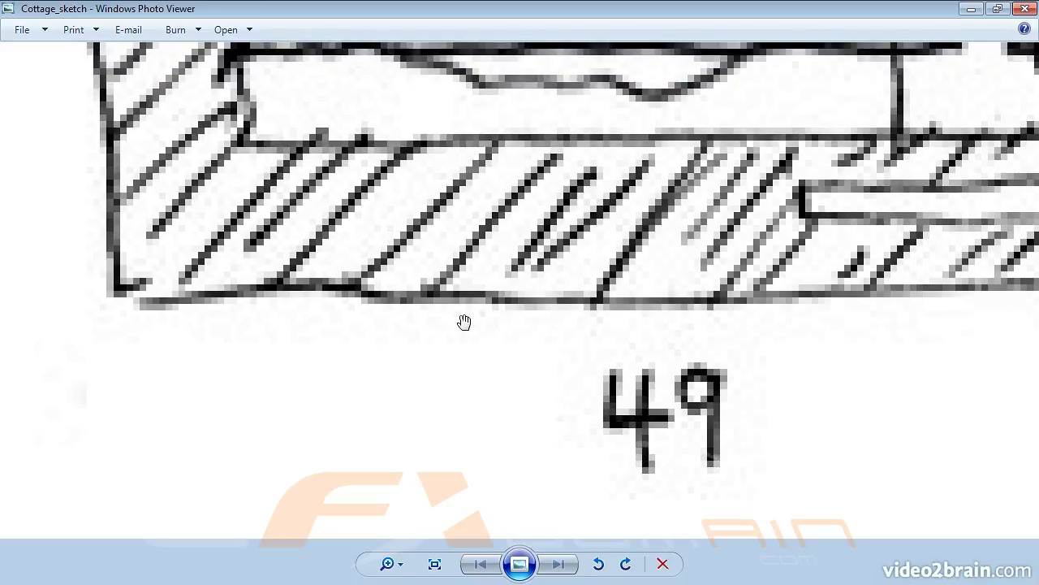
scroll(463, 322, up, 1)
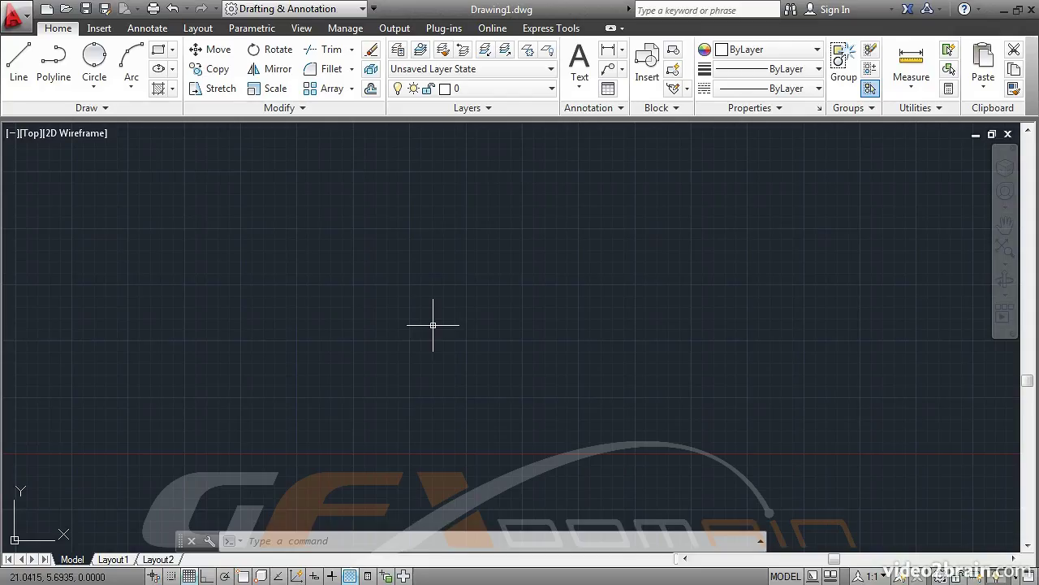
Switch to AutoCAD and open the Cottage4 drawing from the Getting started folder.
click(65, 9)
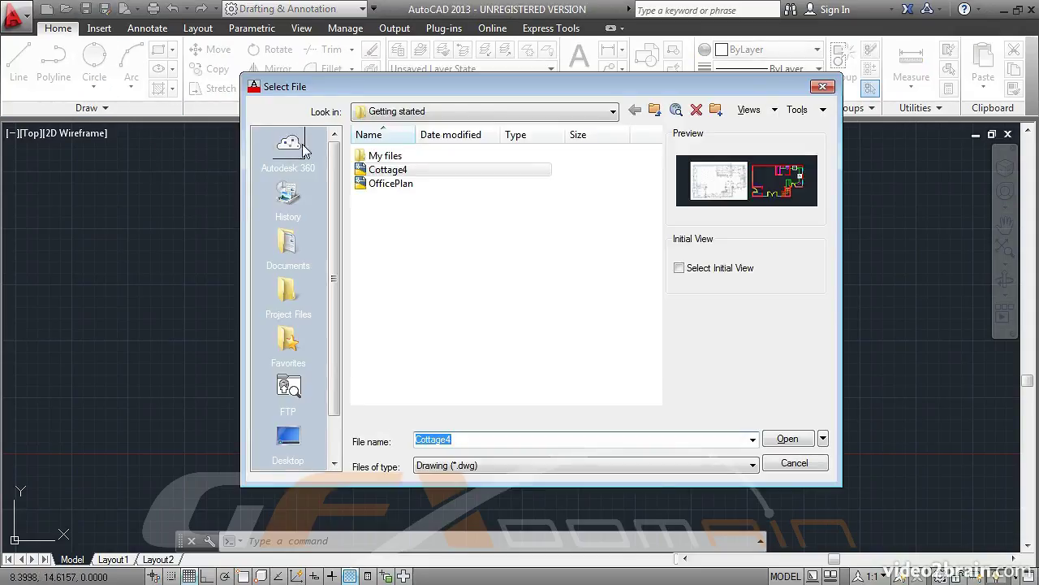
click(380, 169)
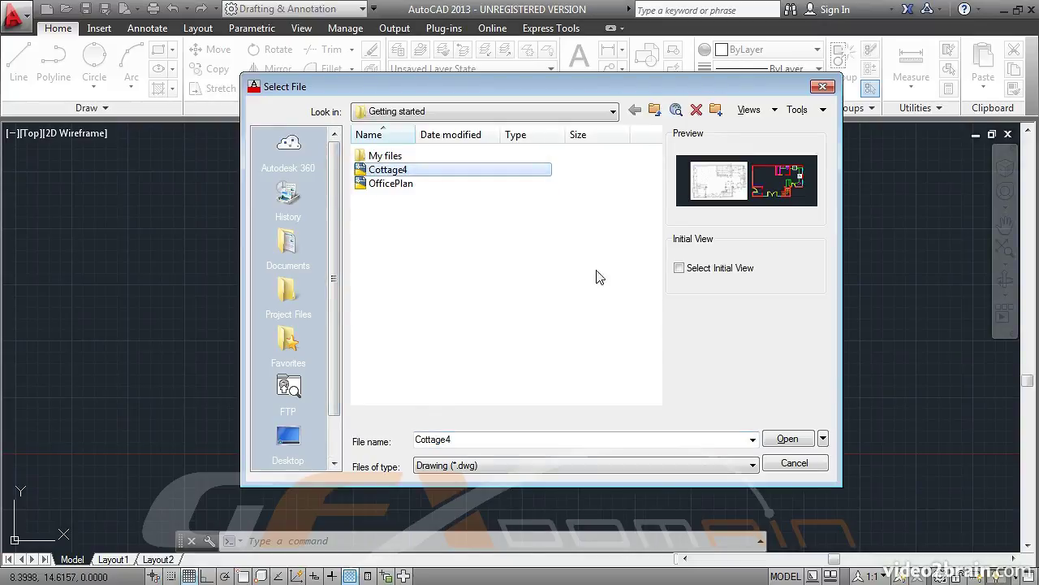
click(777, 440)
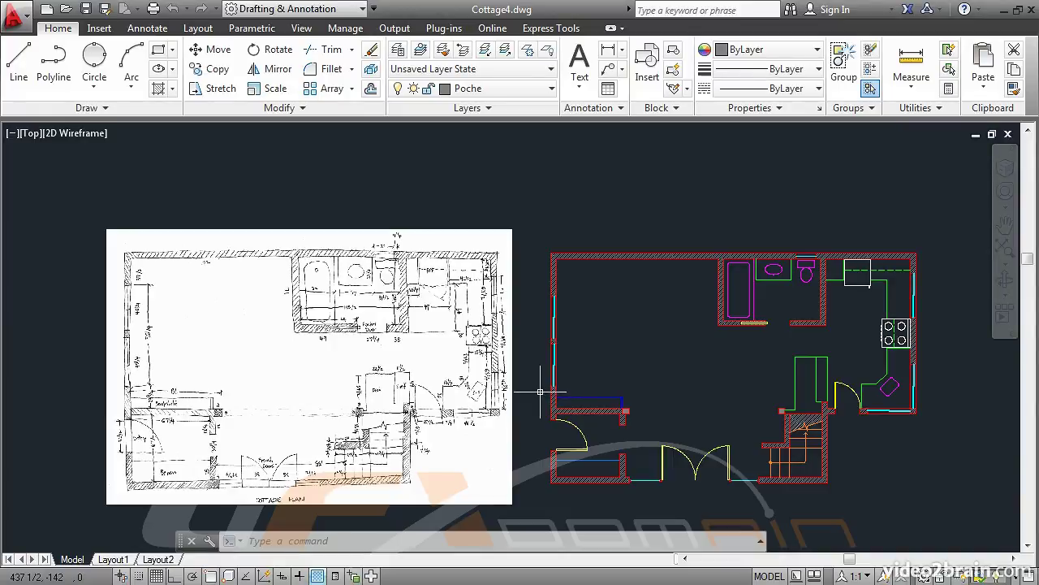
Examine the scanned sketch up close at the bathroom wall dimensioned 49, including its line and lettering quality.
scroll(438, 412, up, 2)
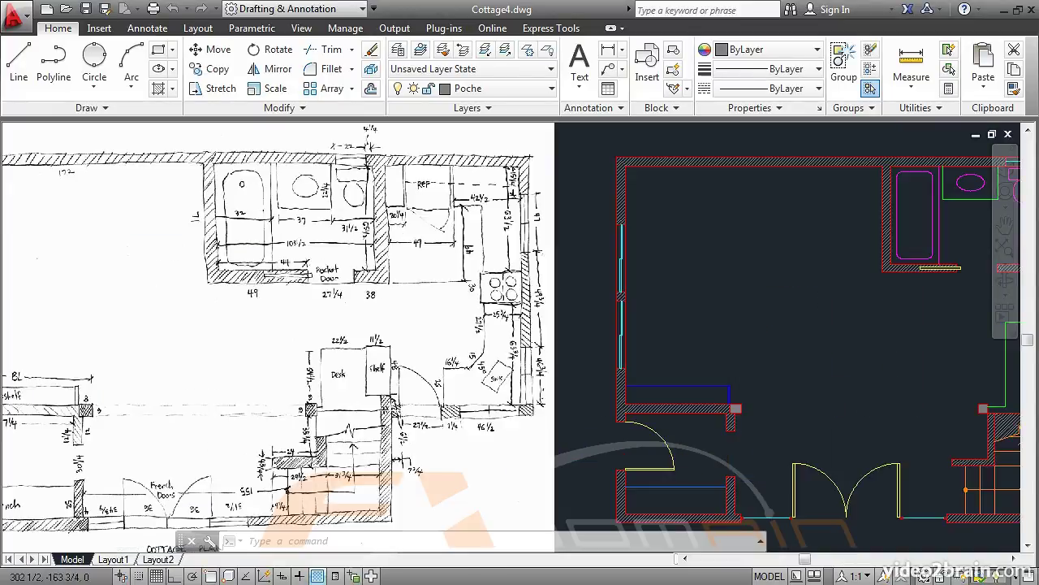
scroll(237, 294, up, 6)
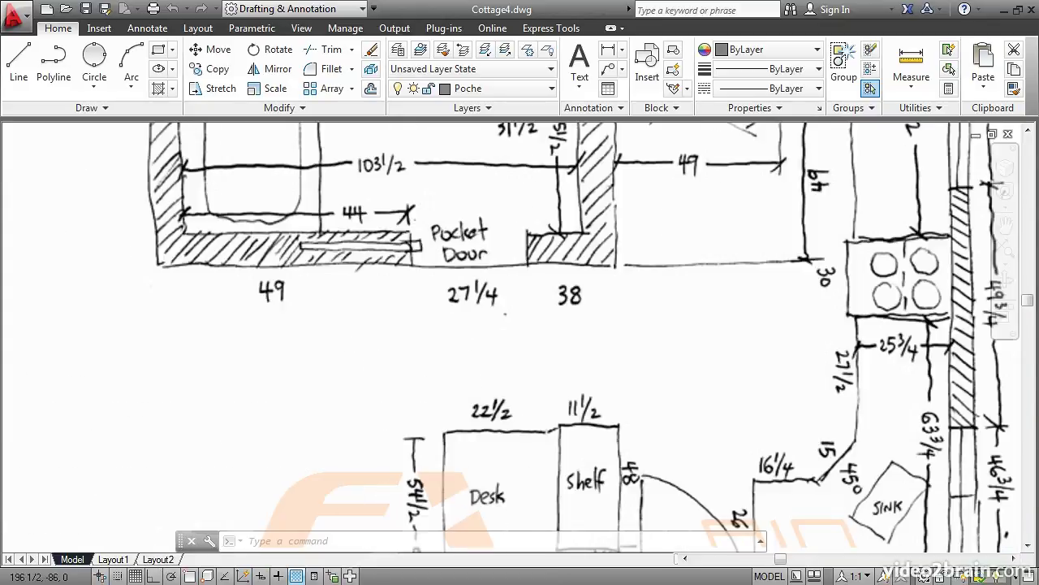
scroll(238, 294, up, 2)
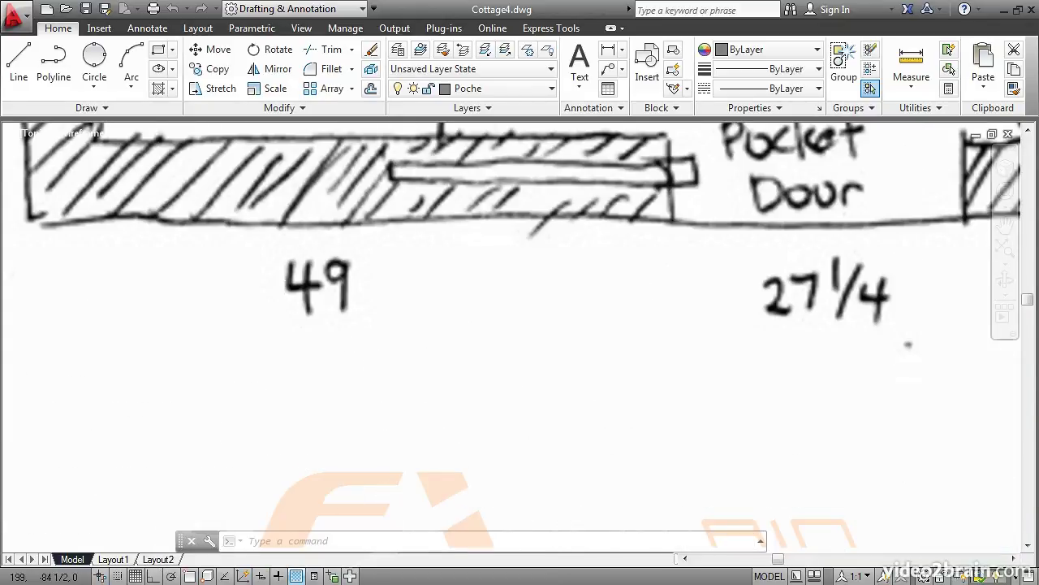
scroll(263, 281, up, 2)
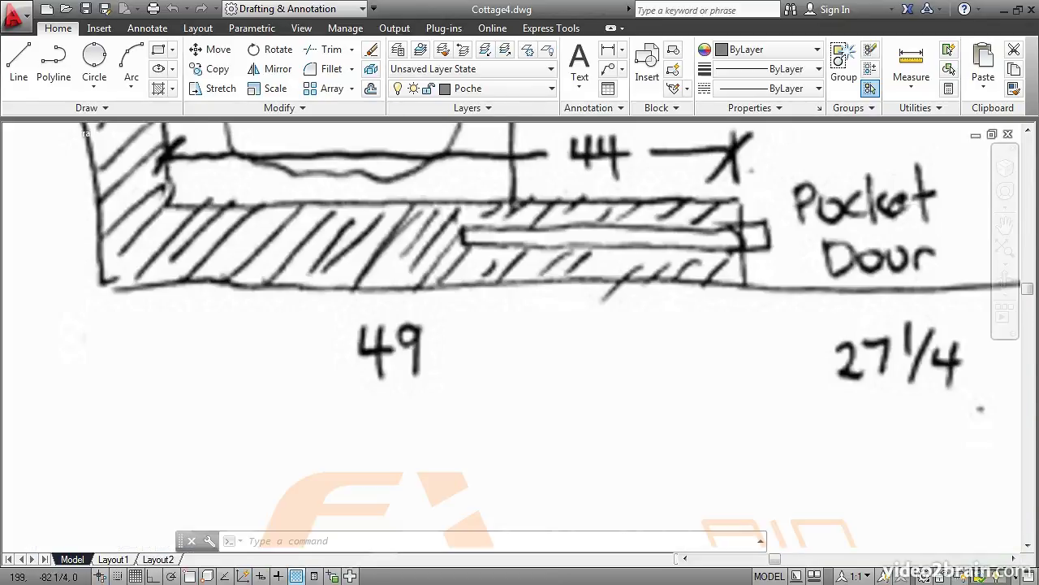
scroll(332, 318, up, 2)
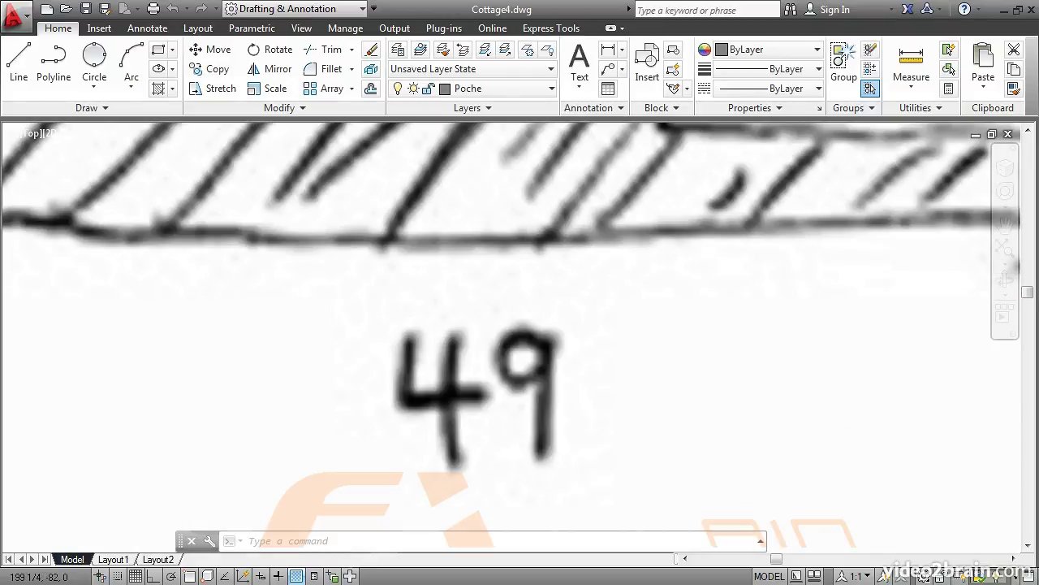
scroll(327, 324, up, 2)
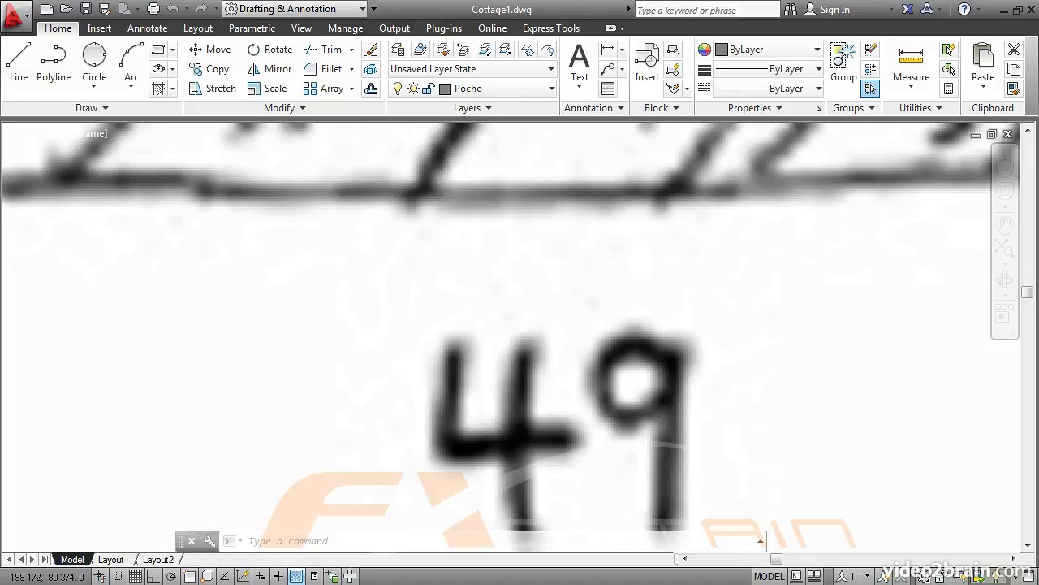
mouse_move(272, 199)
middle_down()
mouse_move(288, 235)
mouse_move(349, 289)
middle_up()
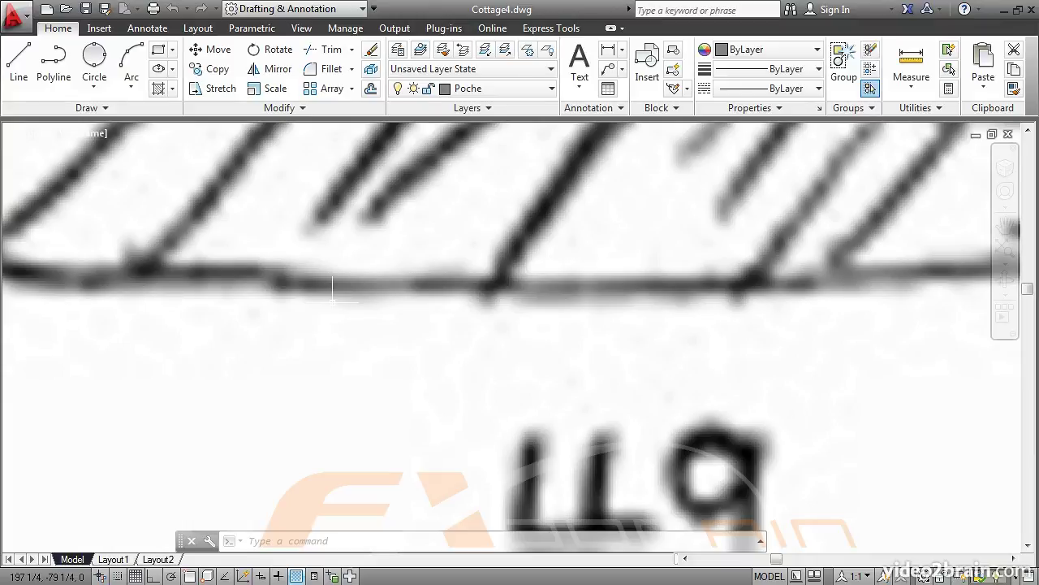
scroll(332, 288, down, 2)
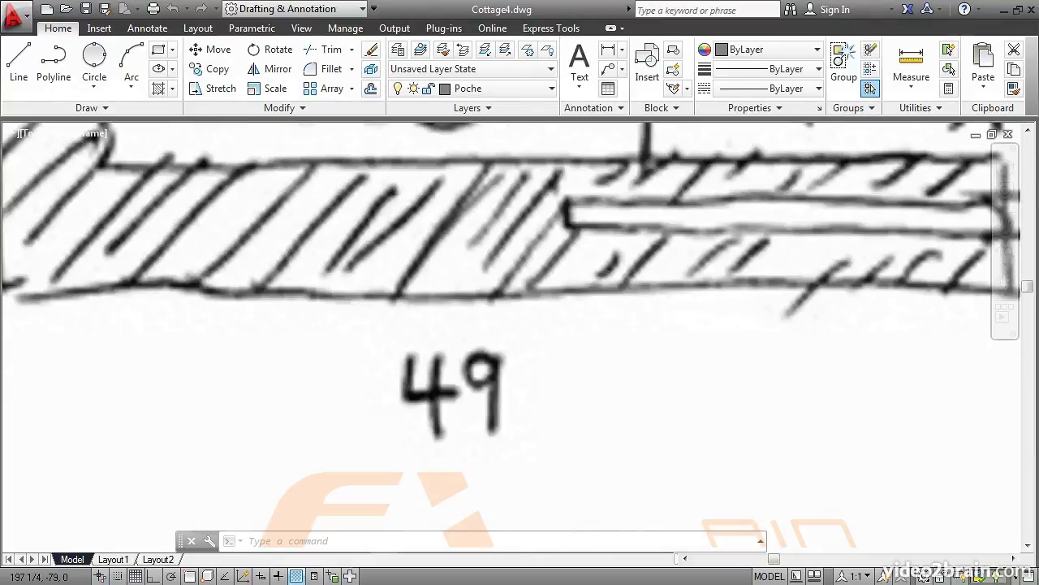
scroll(332, 298, down, 3)
scroll(332, 302, down, 6)
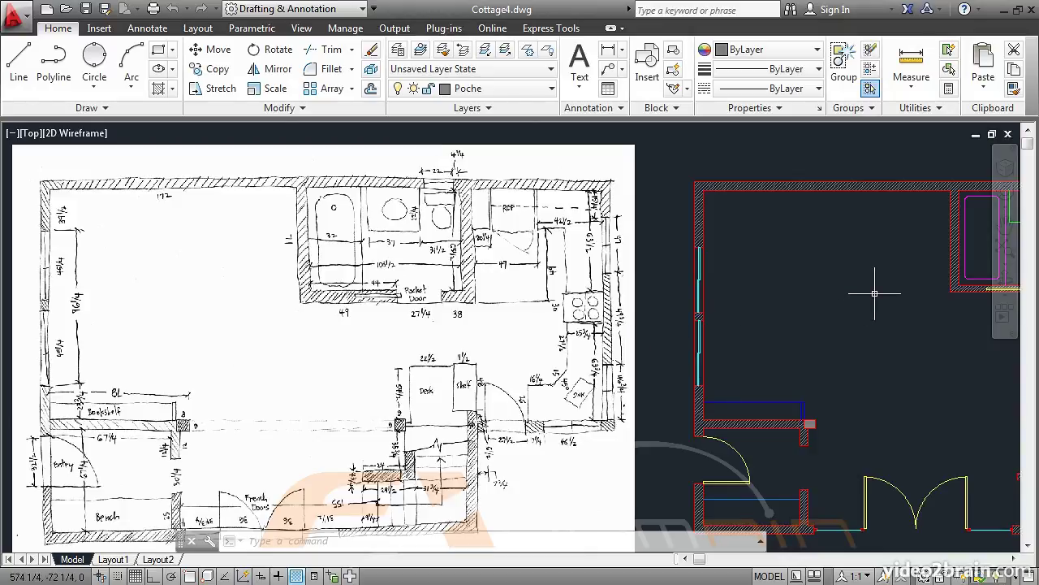
Examine the same bathroom wall corner beside the pocket door in the drafted vector floor plan.
mouse_move(875, 293)
middle_down()
mouse_move(617, 301)
mouse_move(536, 271)
middle_up()
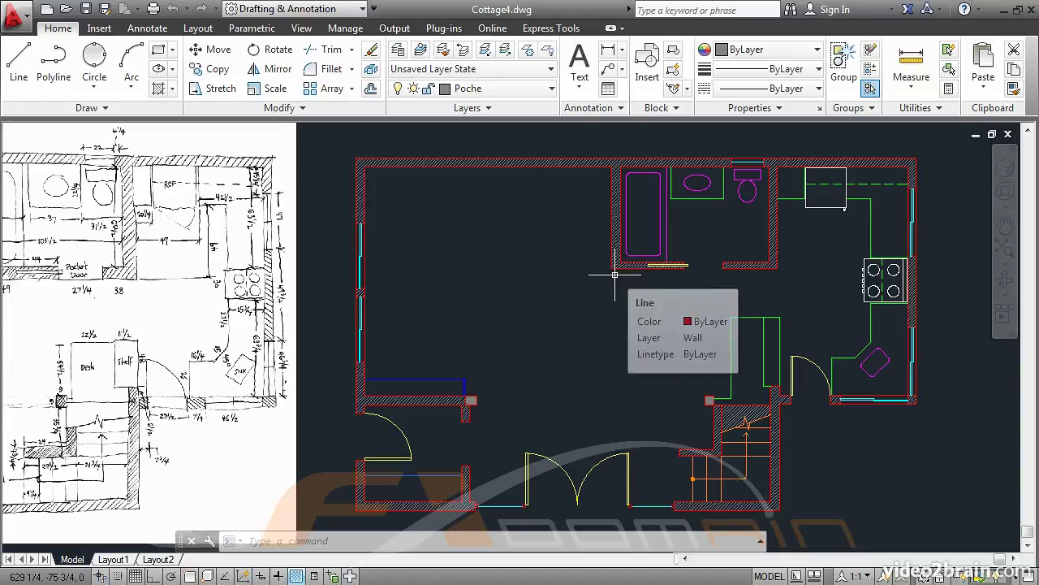
scroll(615, 273, up, 2)
scroll(615, 273, up, 4)
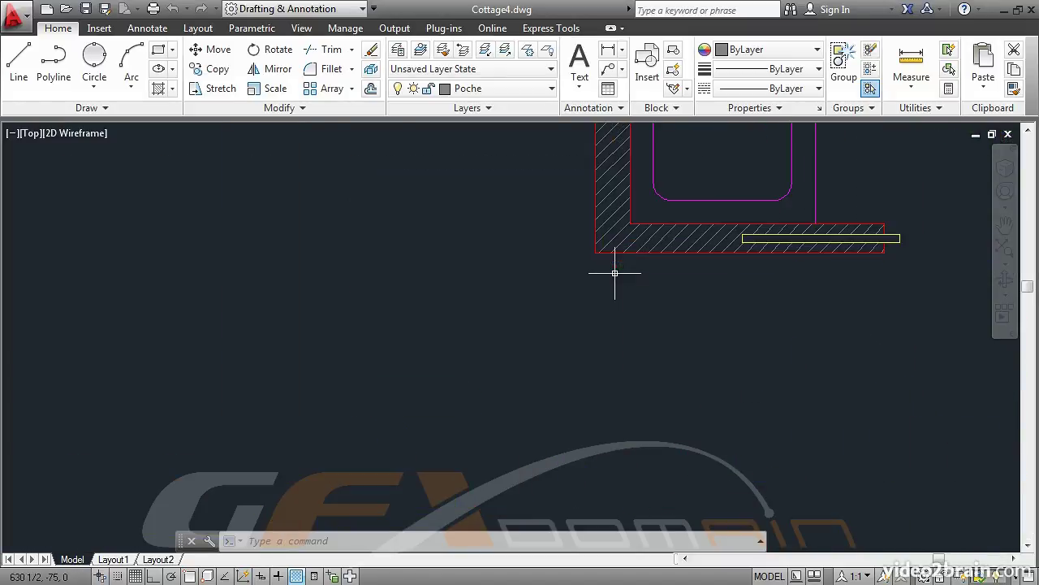
middle_drag(619, 265, 534, 333)
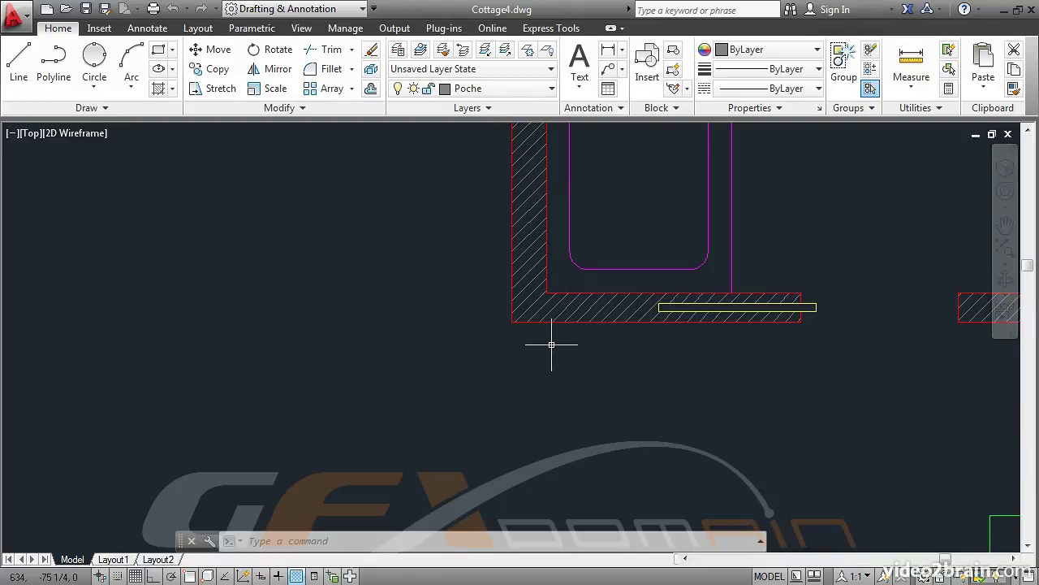
scroll(552, 345, up, 2)
scroll(552, 345, up, 2)
mouse_move(554, 327)
middle_down()
mouse_move(485, 365)
mouse_move(452, 402)
middle_up()
scroll(332, 374, up, 3)
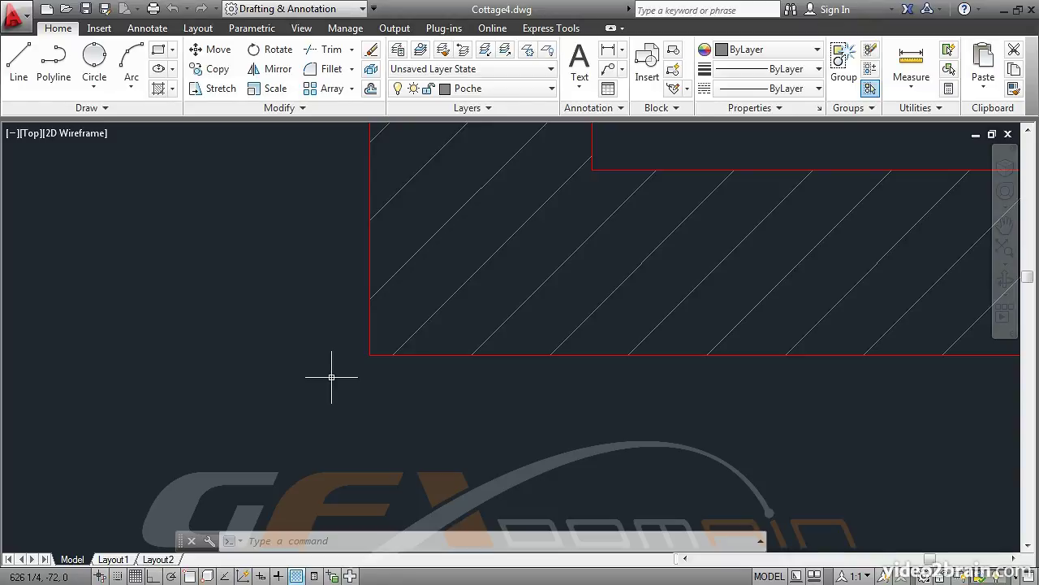
Inspect the general and geometry properties of the lower horizontal bathroom wall line, including its coordinates, and close the properties afterwards.
click(422, 355)
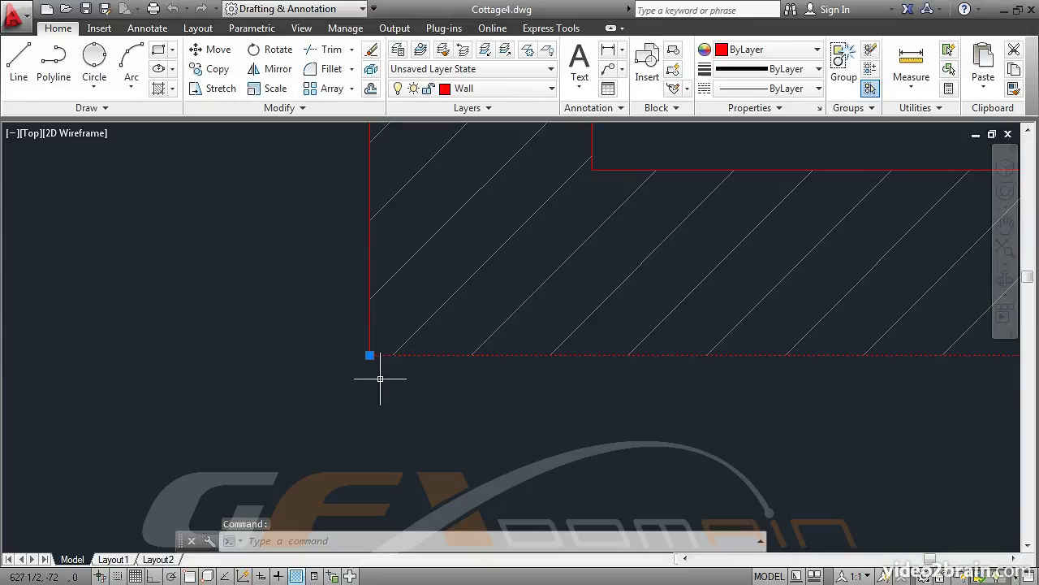
right_click(290, 324)
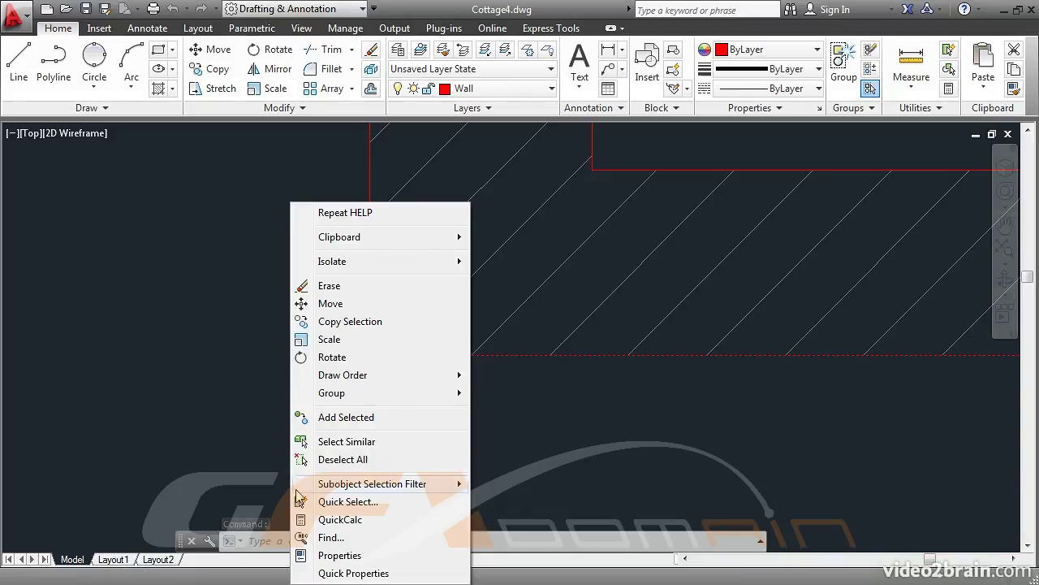
click(298, 555)
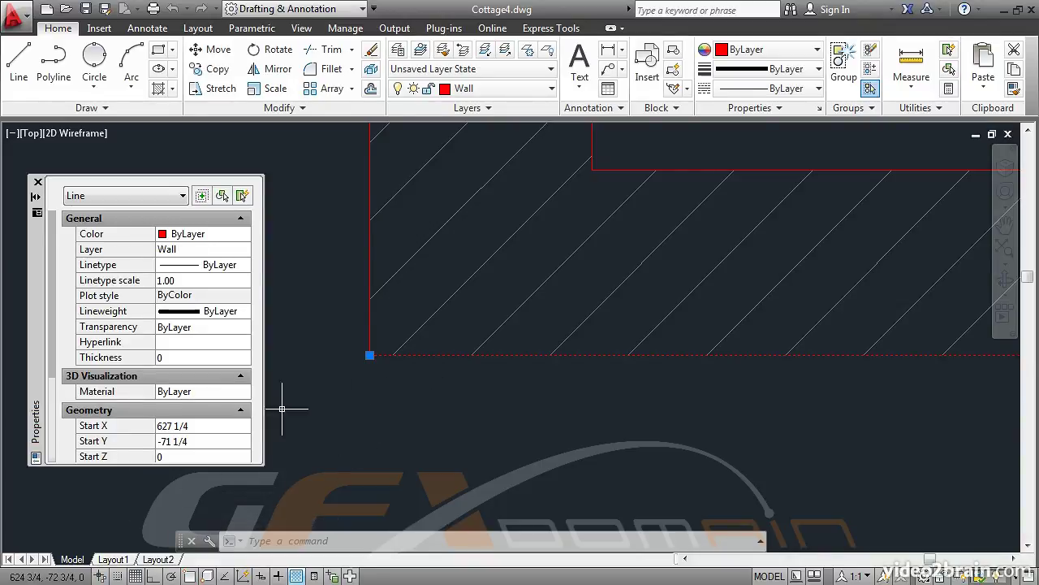
scroll(50, 342, down, 3)
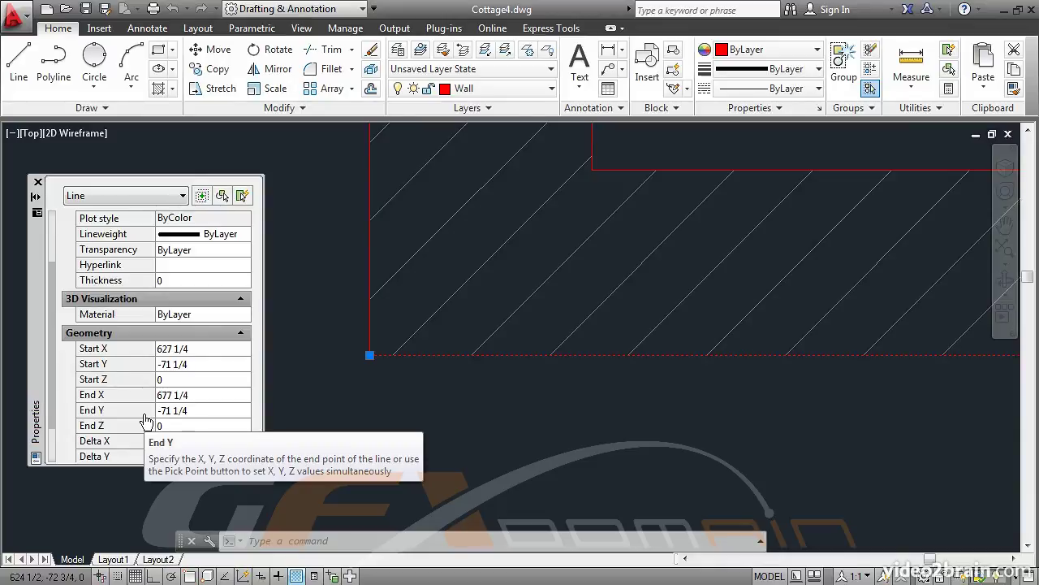
scroll(367, 357, down, 5)
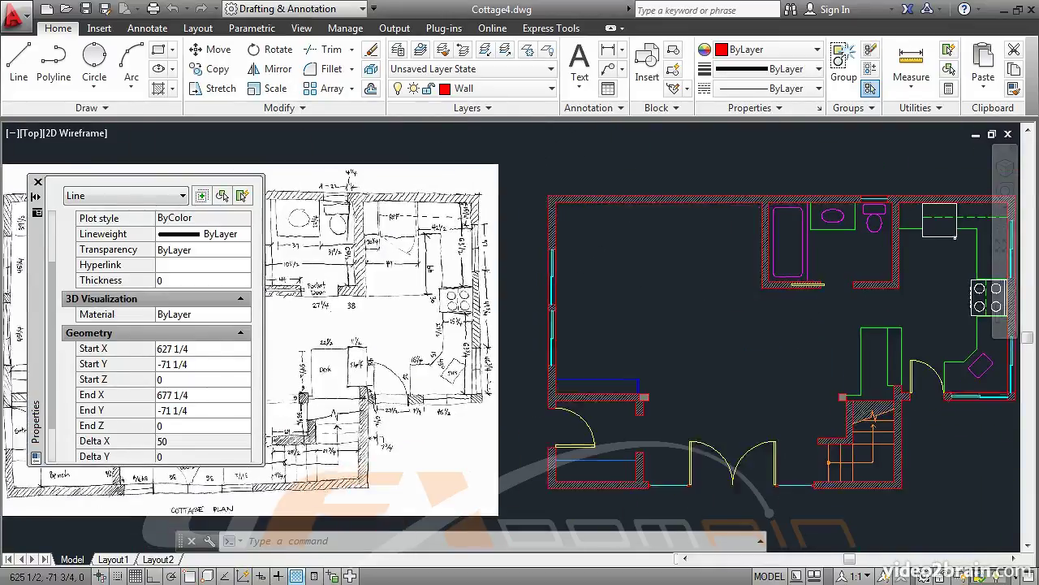
key(Escape)
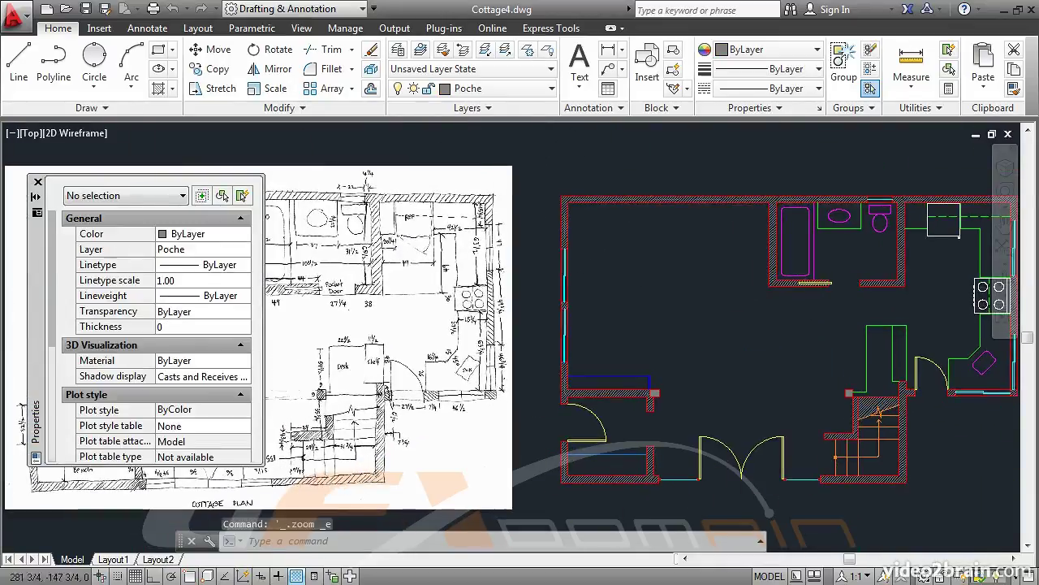
click(38, 182)
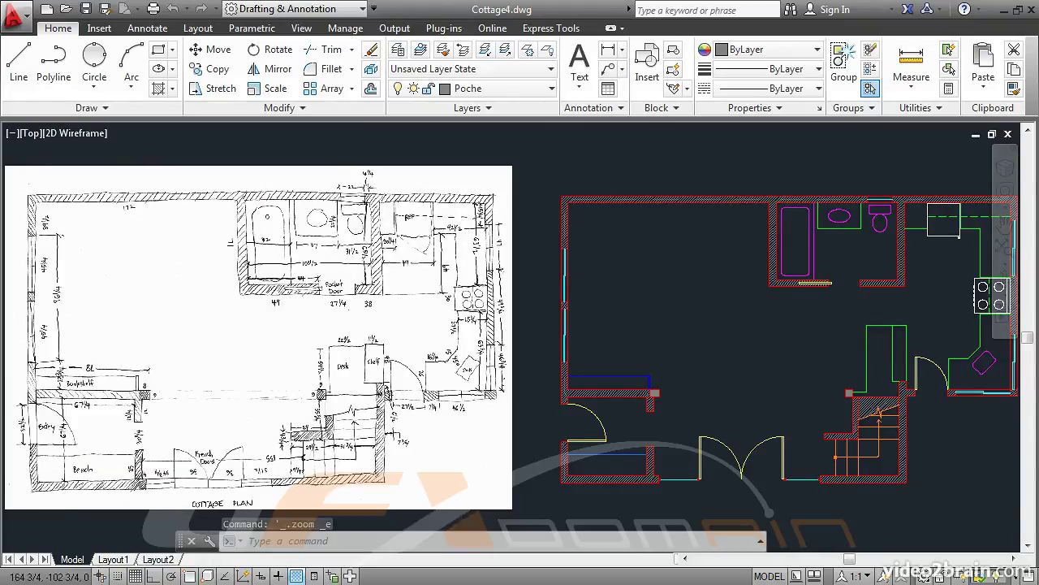